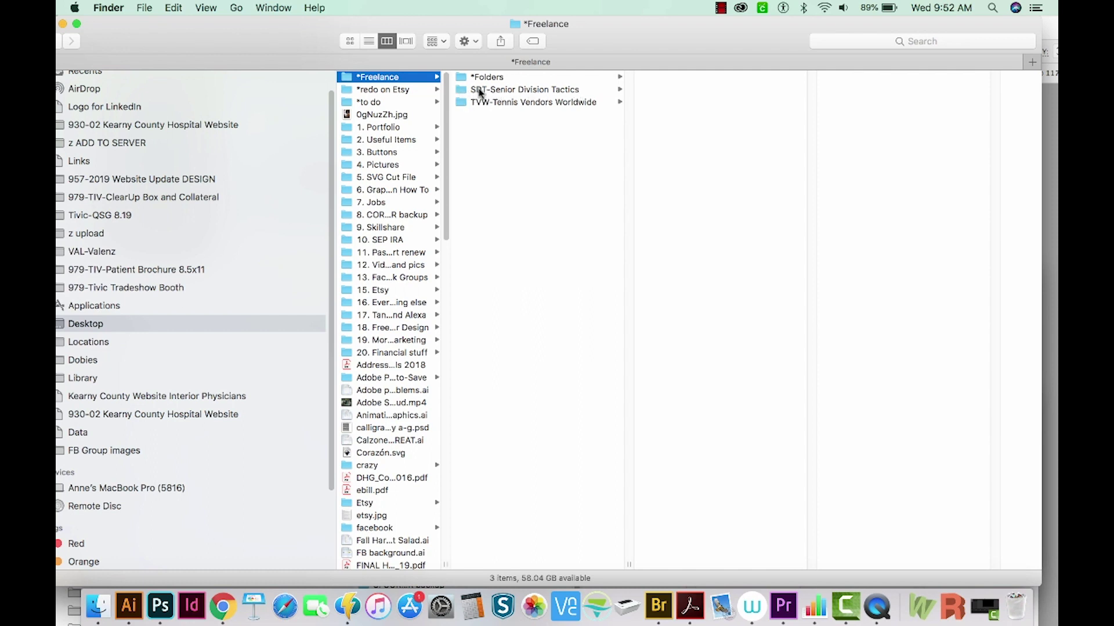
- Open SDT-Senior Division Tactics, widen the column, then open SDT-Streamlining Christmas Proposal
{"action": "left_click", "coordinate": [566, 92]}
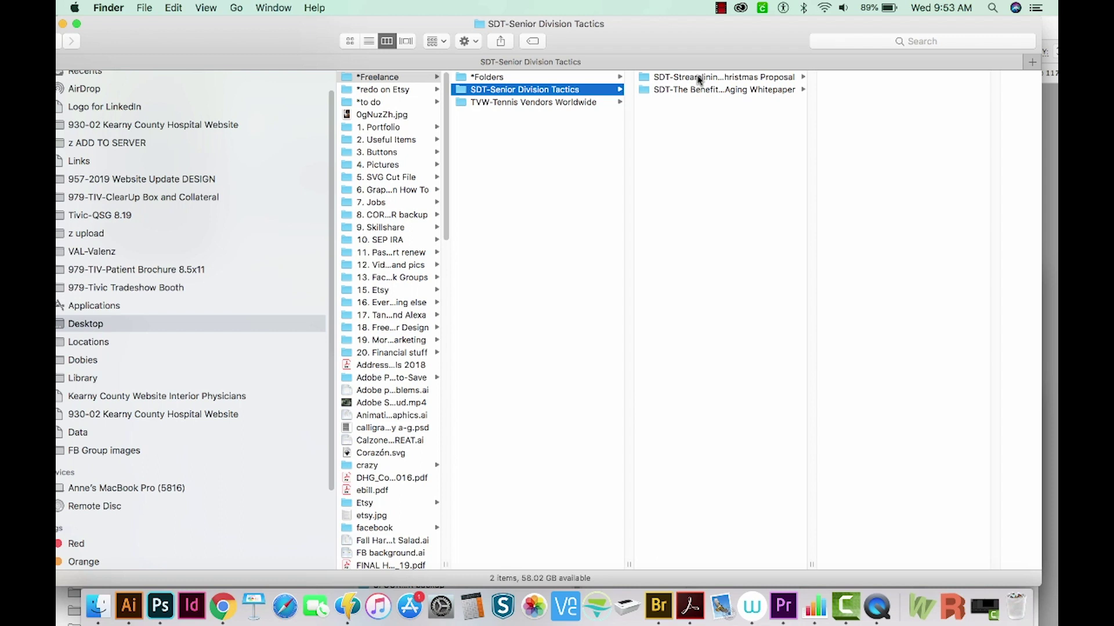
{"action": "left_click_drag", "start_coordinate": [811, 563], "coordinate": [877, 551]}
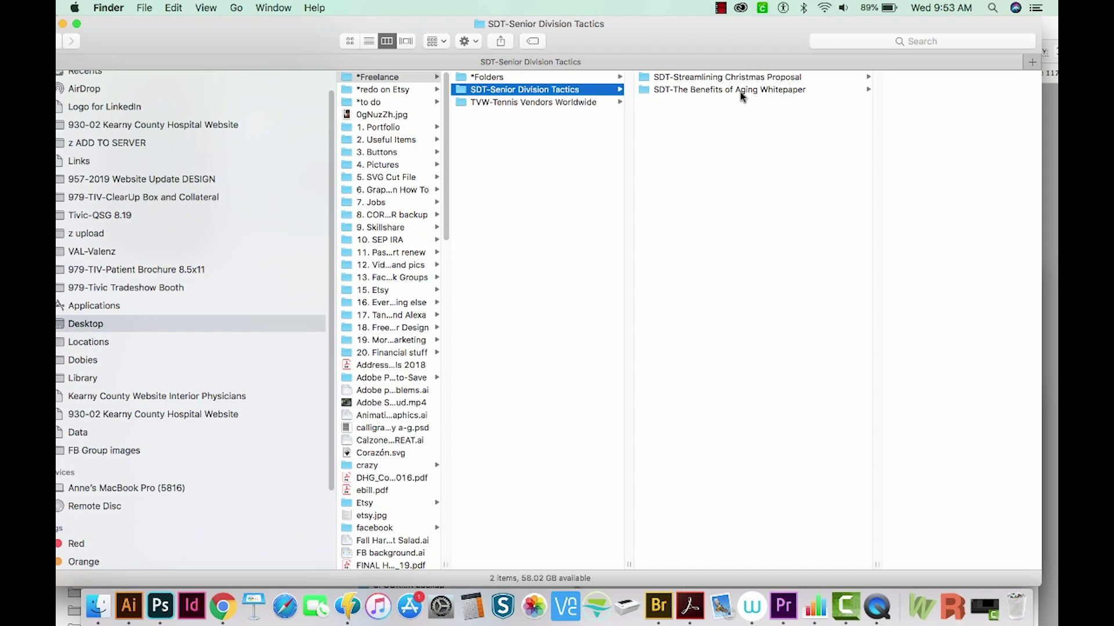
{"action": "left_click", "coordinate": [775, 79]}
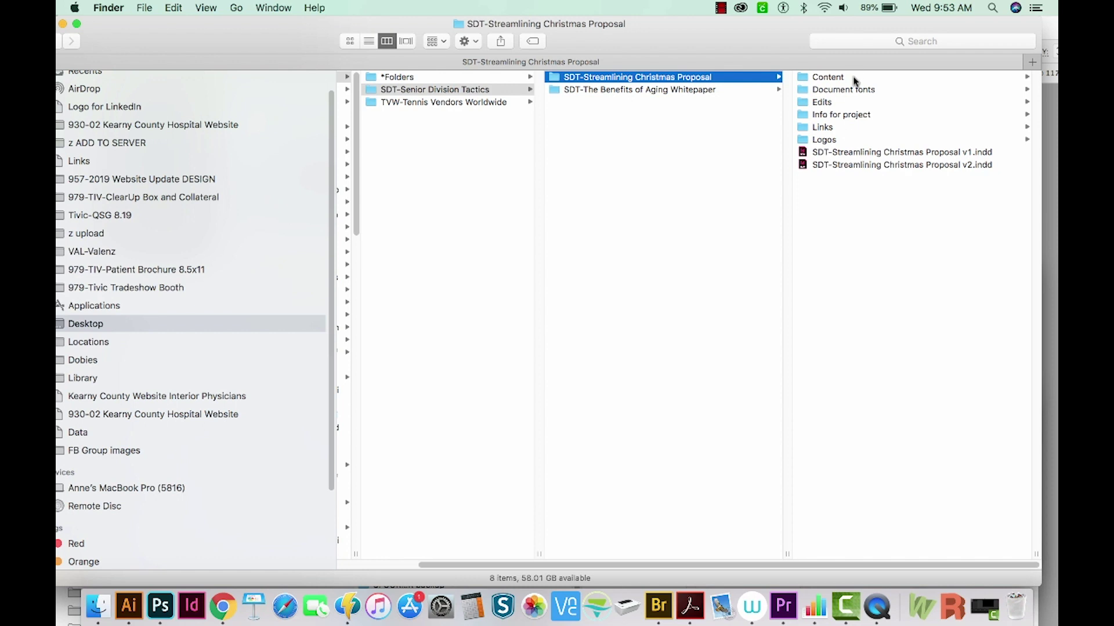
- Browse the Content, Document fonts, Edits, Info for project and Links subfolders, confirming each is empty
{"action": "left_click", "coordinate": [835, 79]}
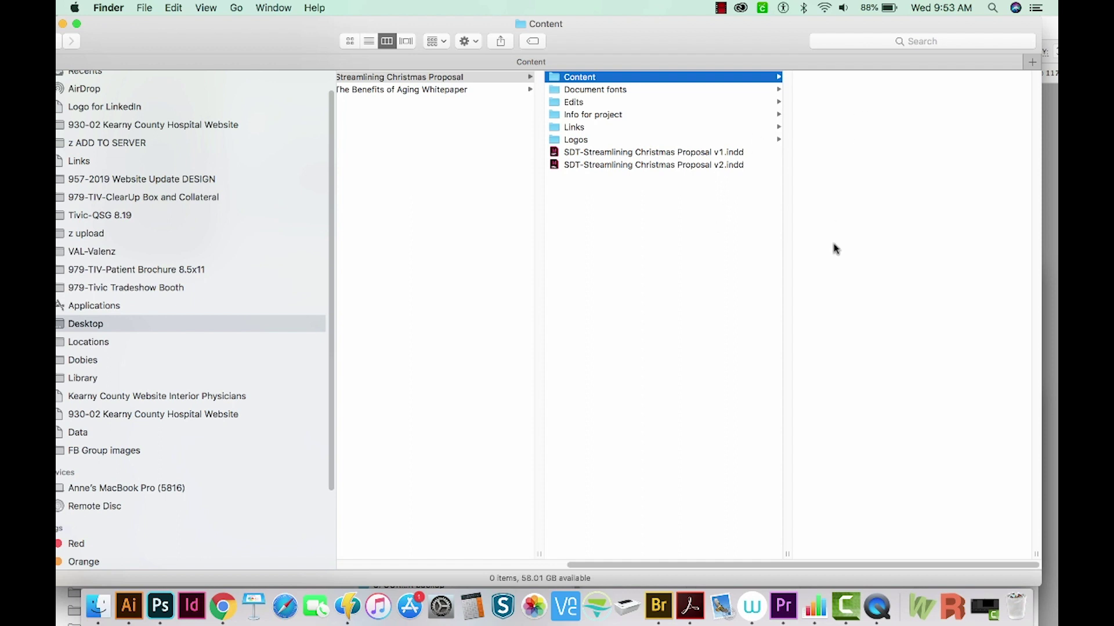
{"action": "left_click", "coordinate": [704, 92]}
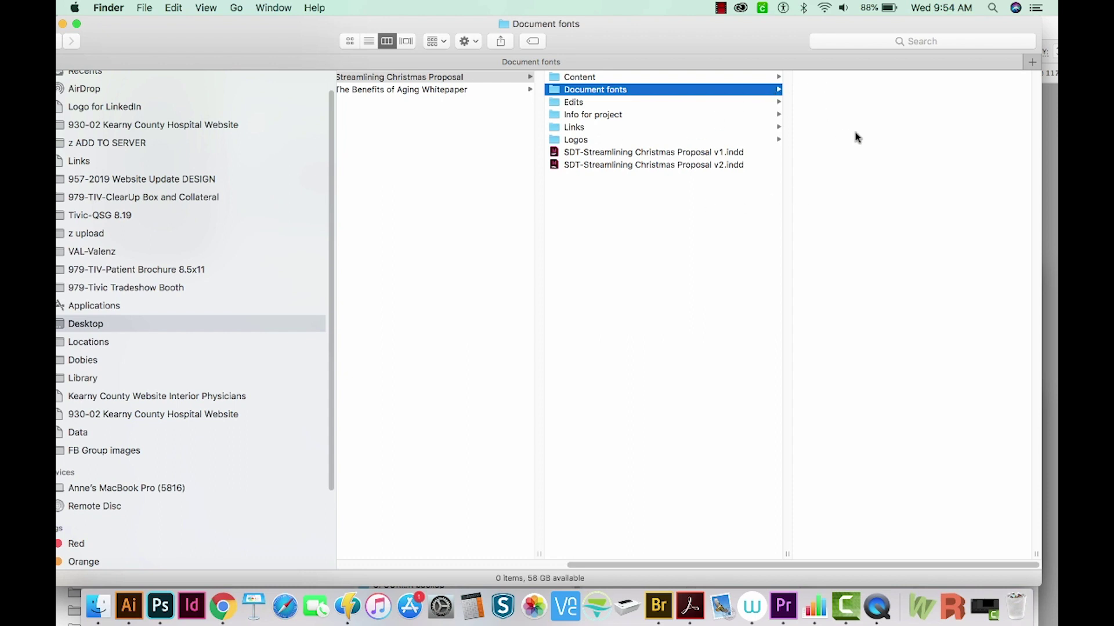
{"action": "left_click", "coordinate": [580, 102]}
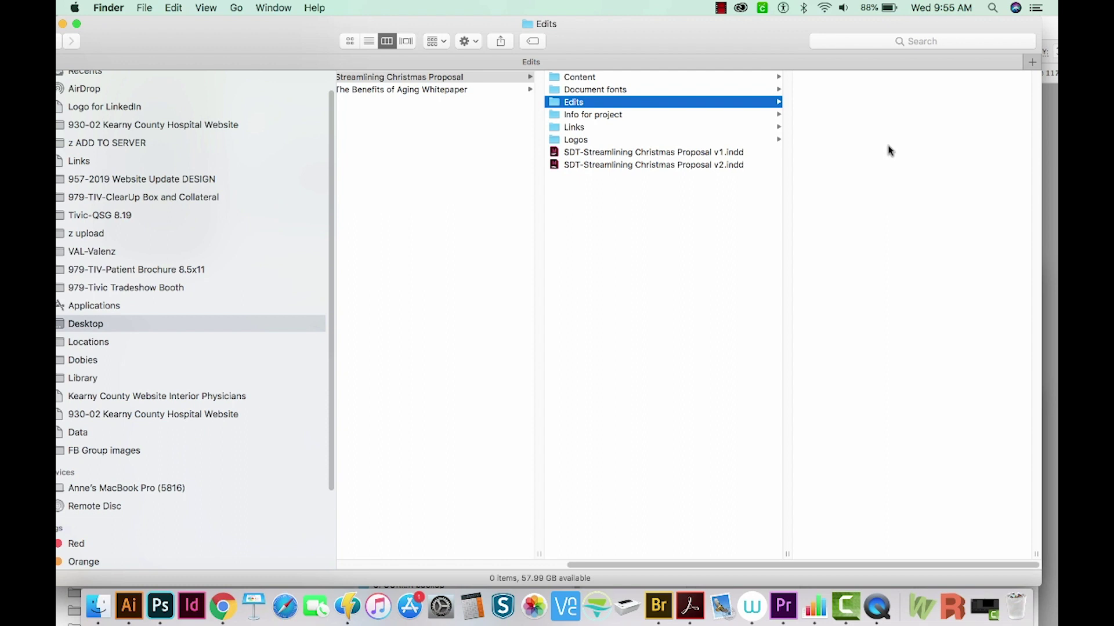
{"action": "left_click", "coordinate": [617, 115]}
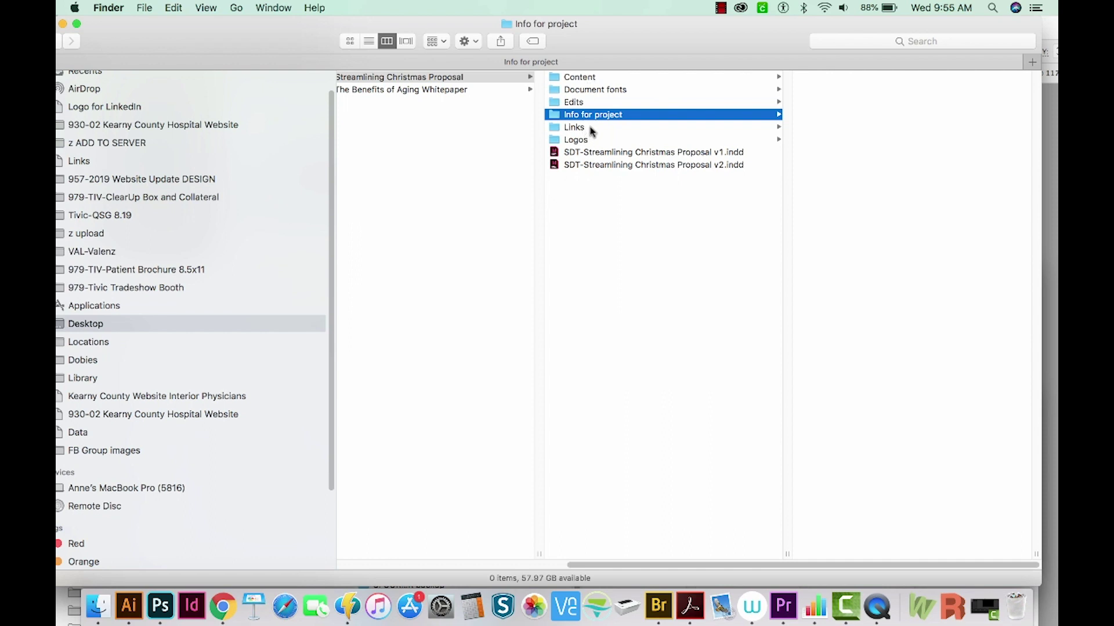
{"action": "left_click", "coordinate": [567, 127]}
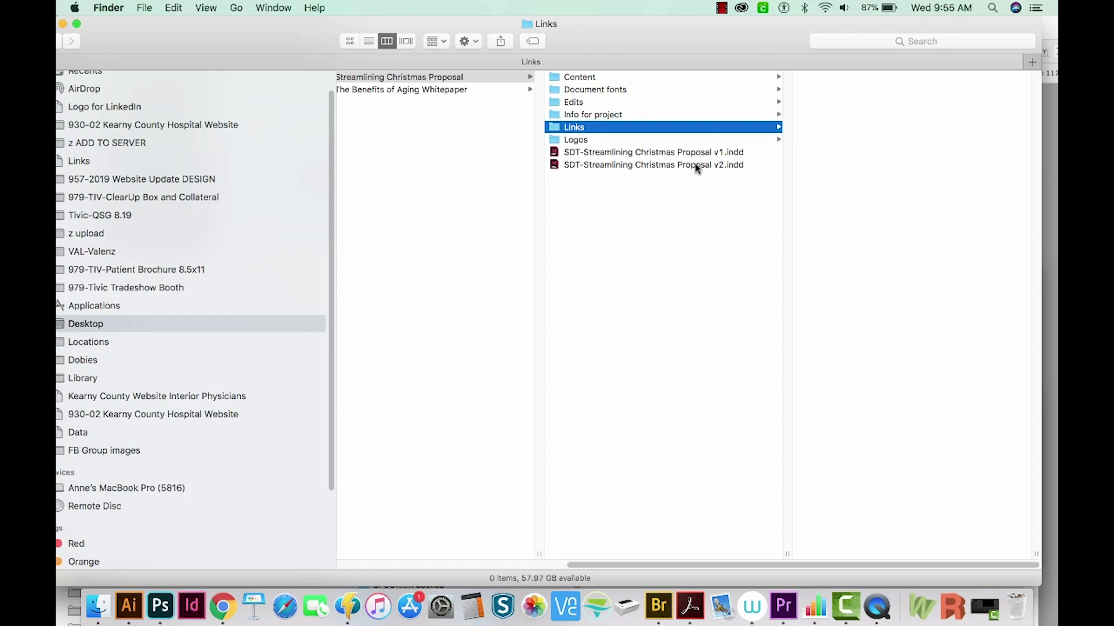
- Check Logos and the v1 InDesign file, then open SDT-The Benefits of Aging Whitepaper
{"action": "left_click", "coordinate": [608, 141]}
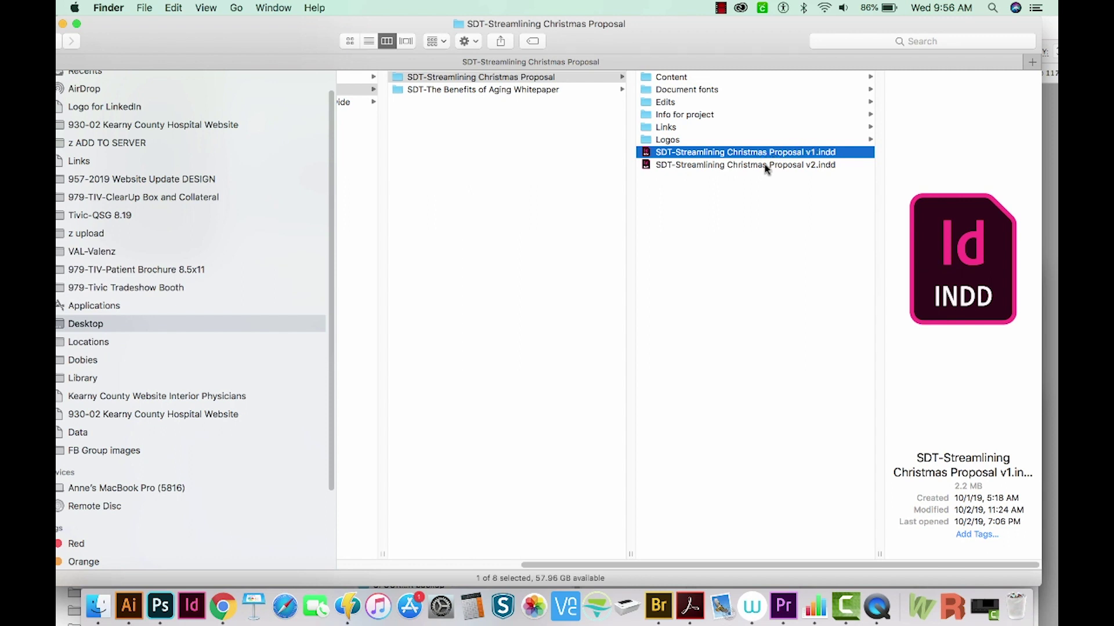
{"action": "left_click", "coordinate": [764, 168]}
{"action": "left_click", "coordinate": [752, 206]}
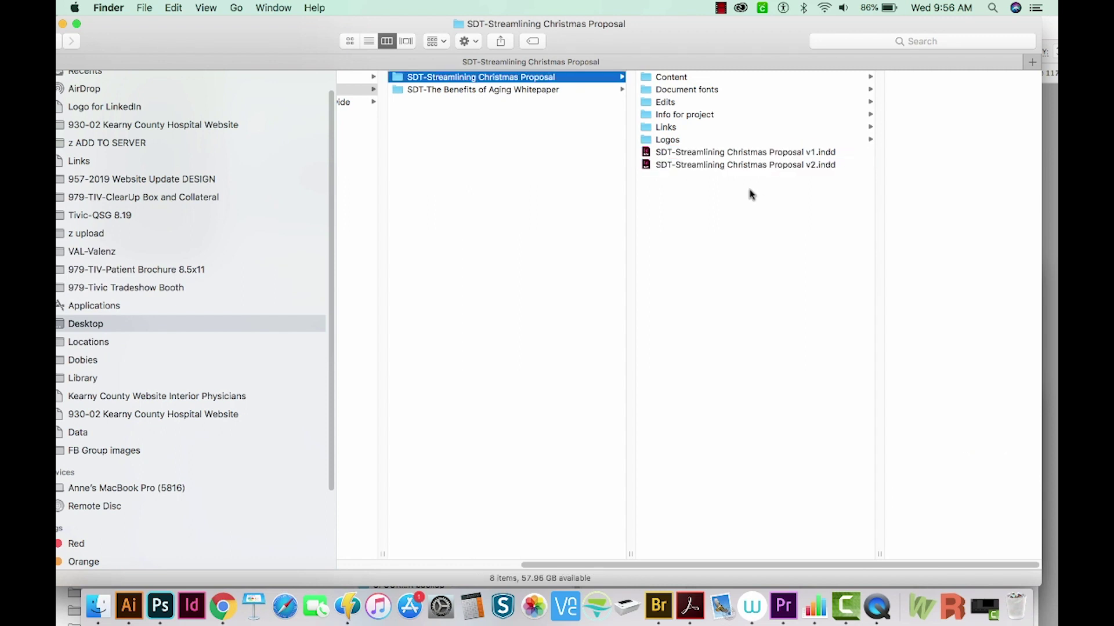
{"action": "scroll", "coordinate": [724, 199], "scroll_direction": "down", "scroll_amount": 1}
{"action": "left_click", "coordinate": [511, 92]}
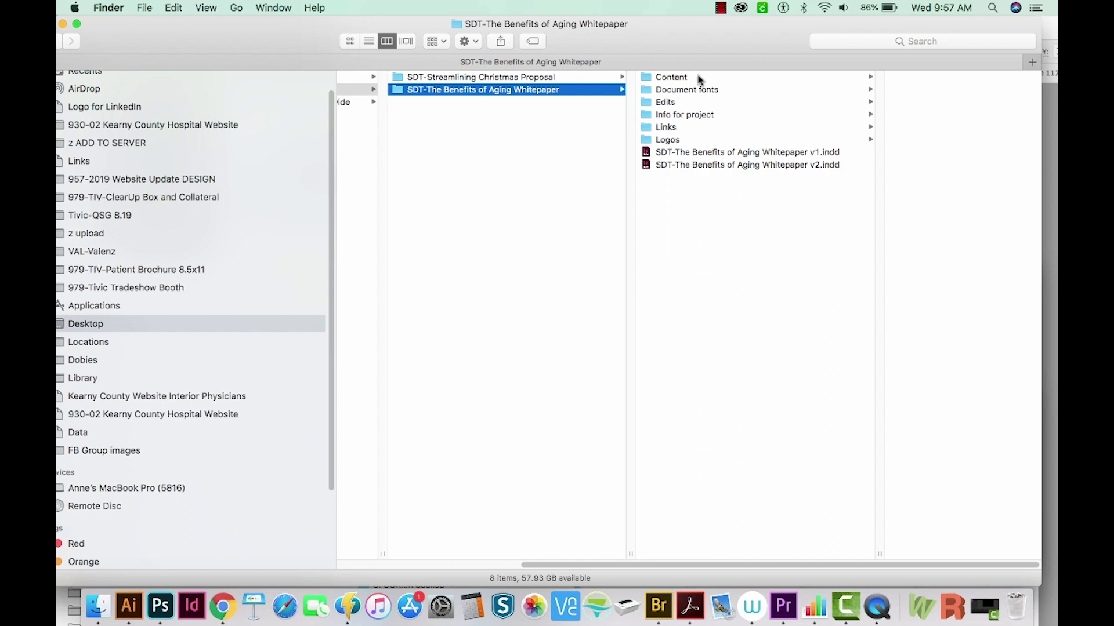
- Move the whitepaper's Edits subfolder to the Trash with Cmd+Delete
{"action": "left_click", "coordinate": [665, 103]}
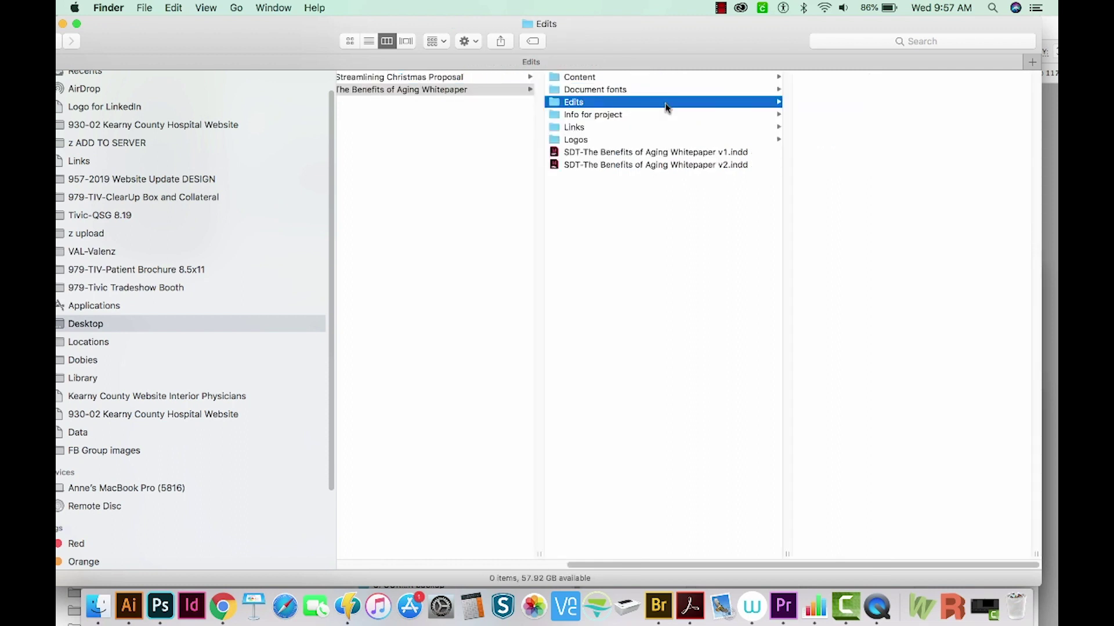
{"action": "left_click", "coordinate": [636, 100]}
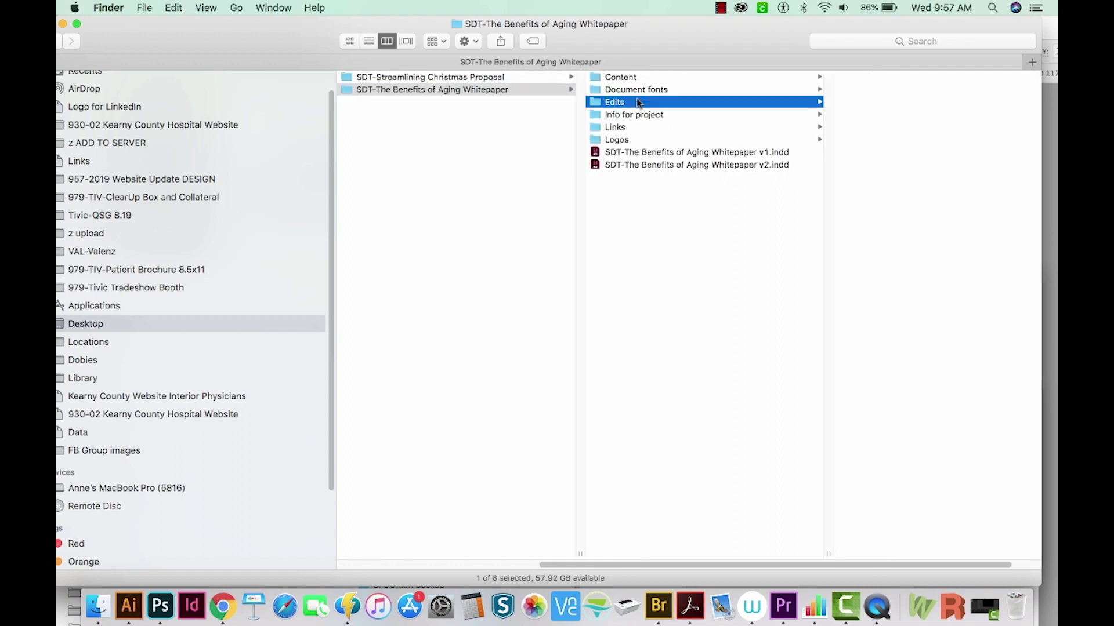
{"action": "key", "text": "super+BackSpace"}
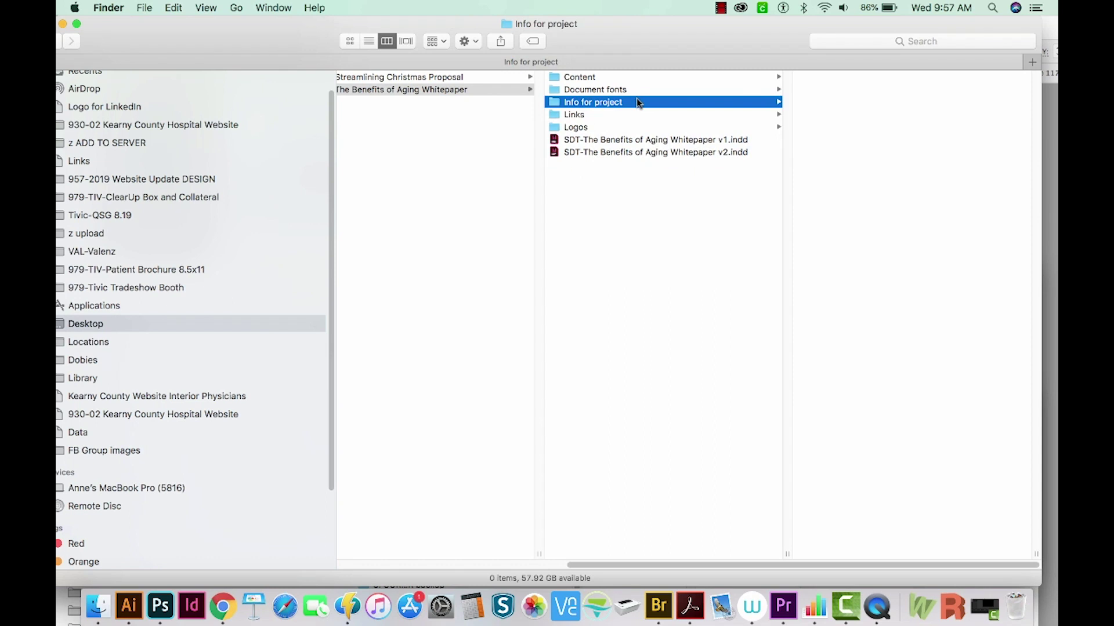
{"action": "left_click", "coordinate": [610, 189]}
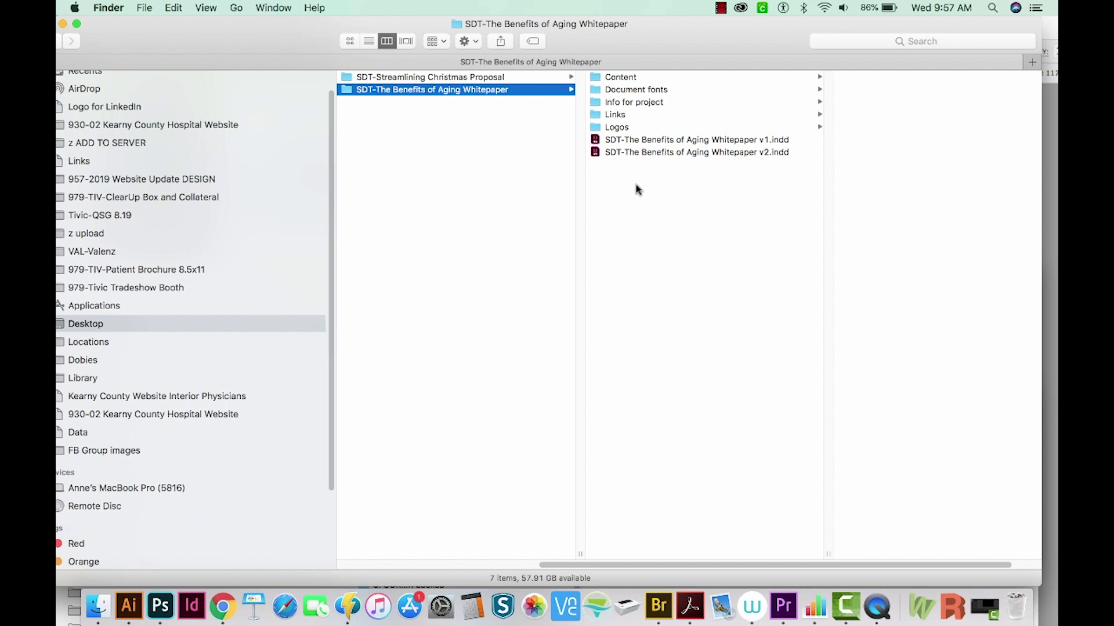
- Create a new folder named Changes in the whitepaper project
{"action": "key", "text": "super+shift+n"}
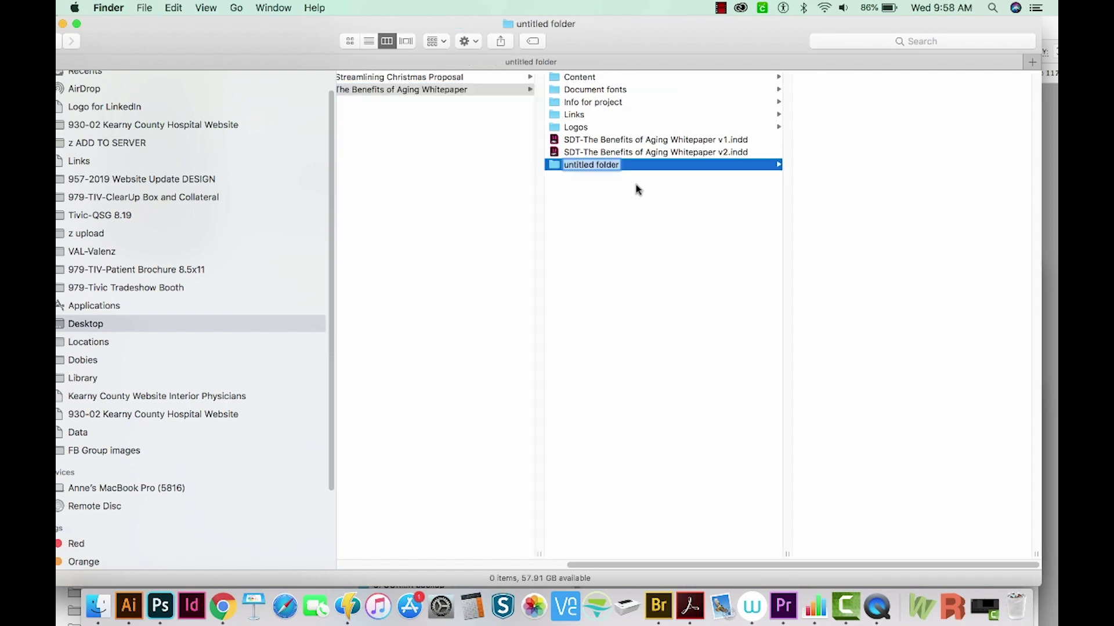
{"action": "type", "text": "Changes"}
{"action": "key", "text": "Return"}
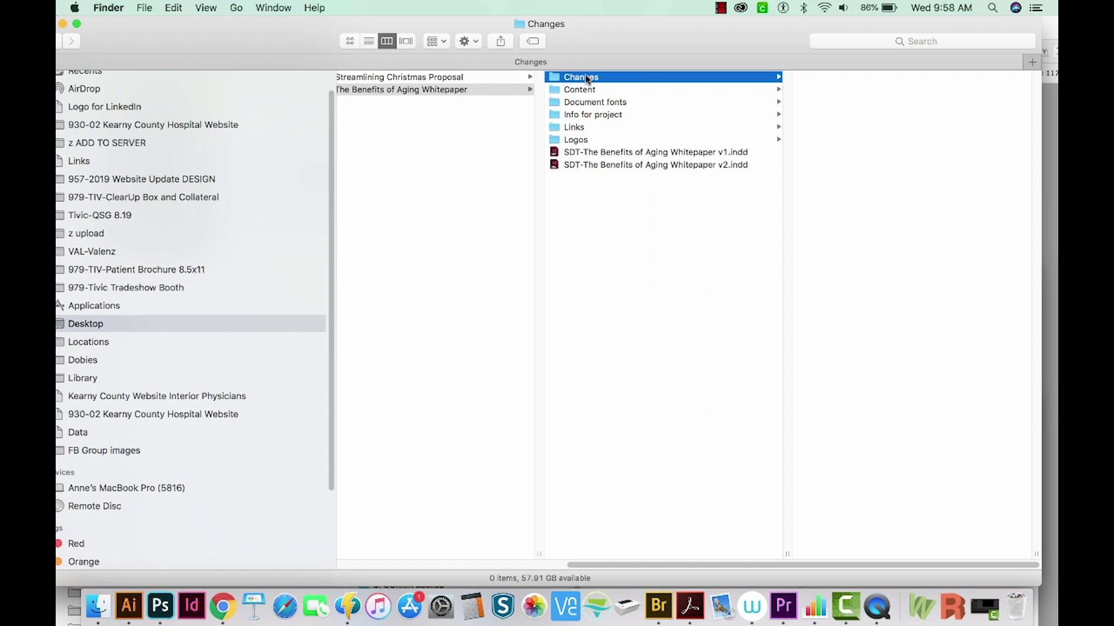
- Rename the Changes folder to Edits
{"action": "key", "text": "Return"}
{"action": "type", "text": "Edits"}
{"action": "key", "text": "Return"}
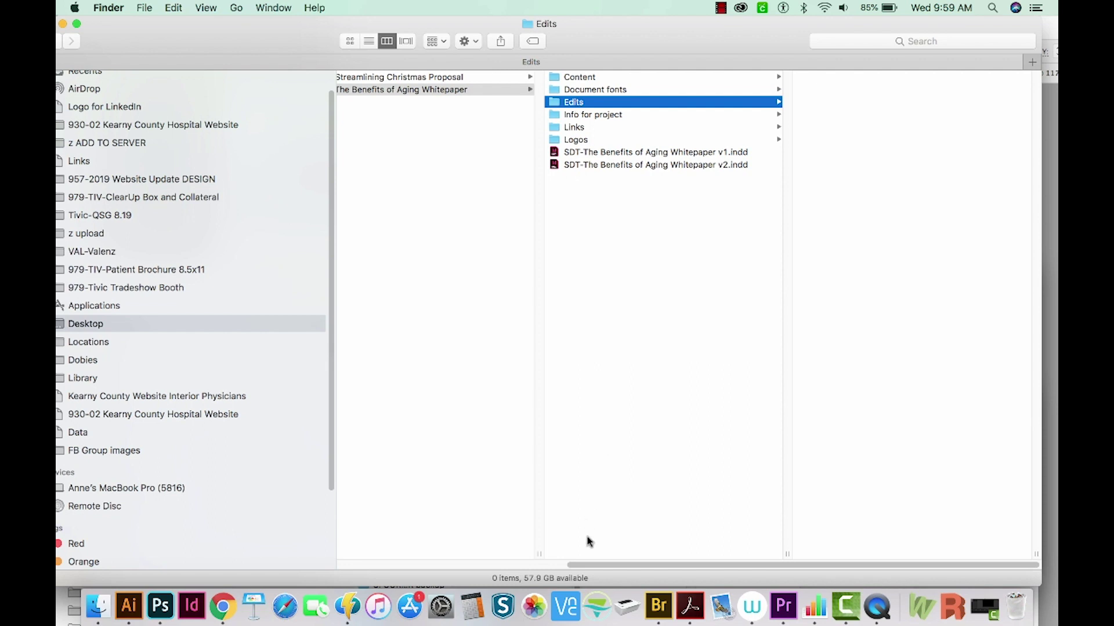
- Open TVW-Tennis Vendors Worldwide's TVW-Tennis elbow infographic project and select its six subfolders, Content through Logos
{"action": "left_click_drag", "start_coordinate": [586, 568], "coordinate": [406, 582]}
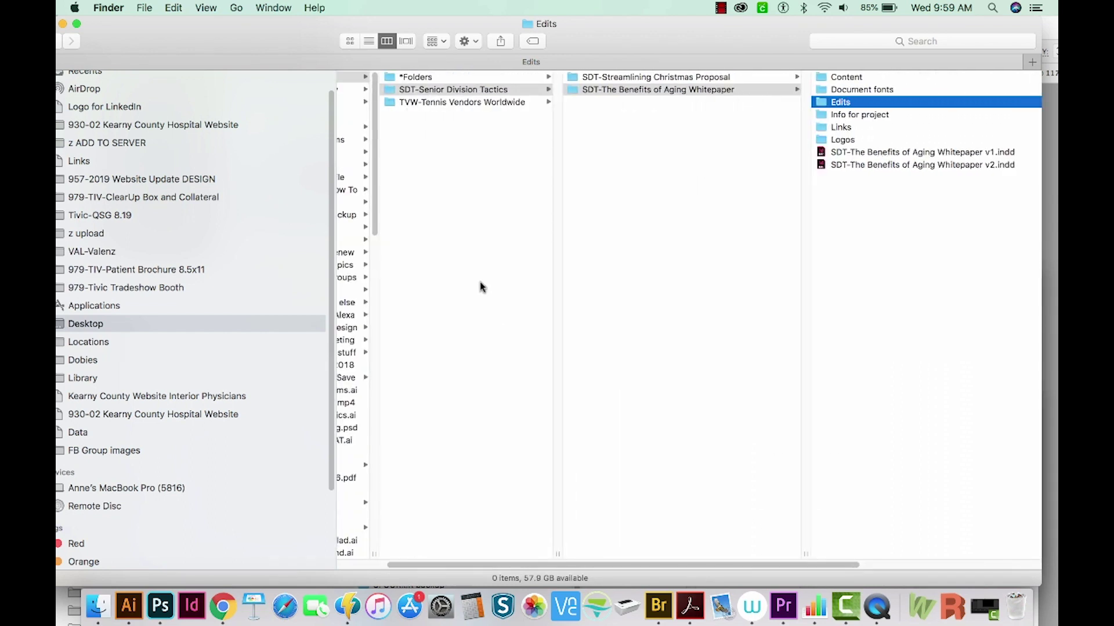
{"action": "left_click", "coordinate": [491, 103]}
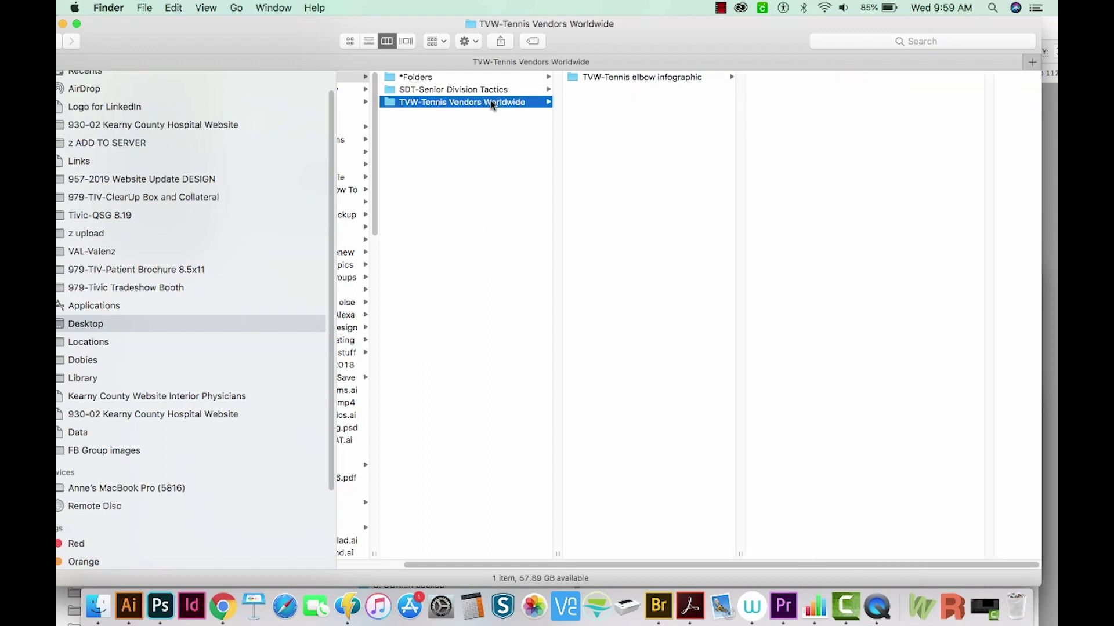
{"action": "left_click", "coordinate": [604, 77]}
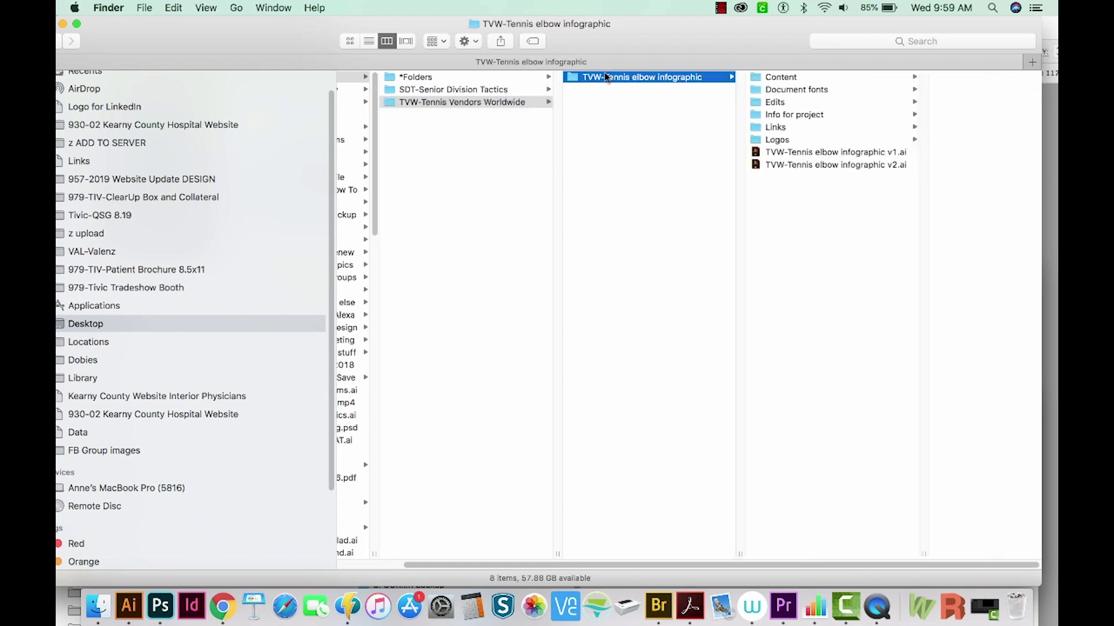
{"action": "left_click_drag", "start_coordinate": [837, 70], "coordinate": [805, 142]}
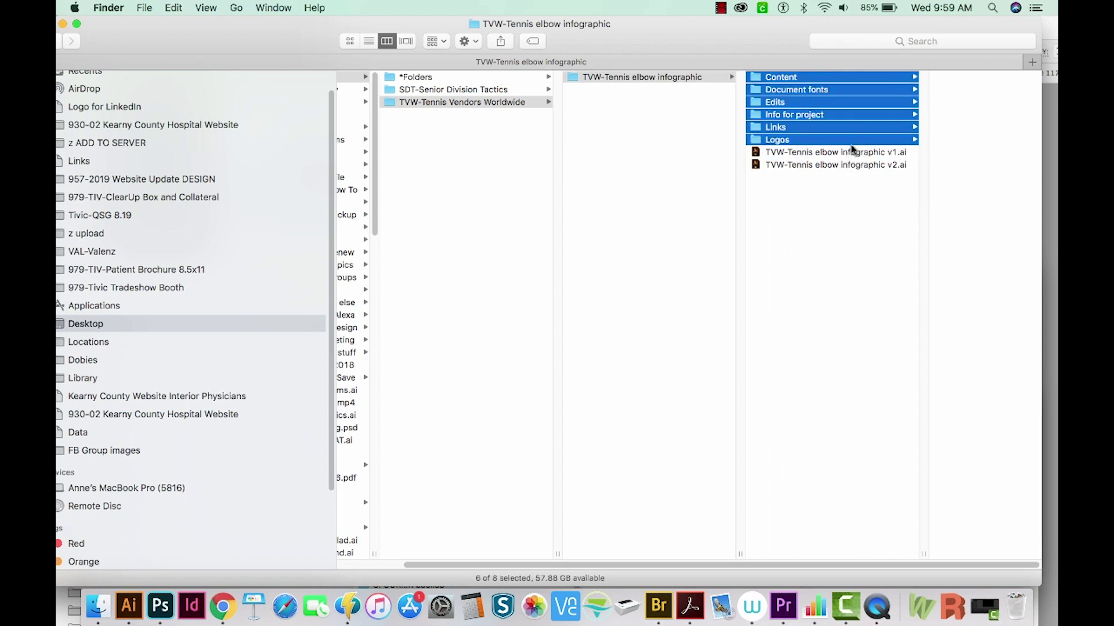
{"action": "left_click", "coordinate": [826, 155]}
{"action": "key", "text": "Left"}
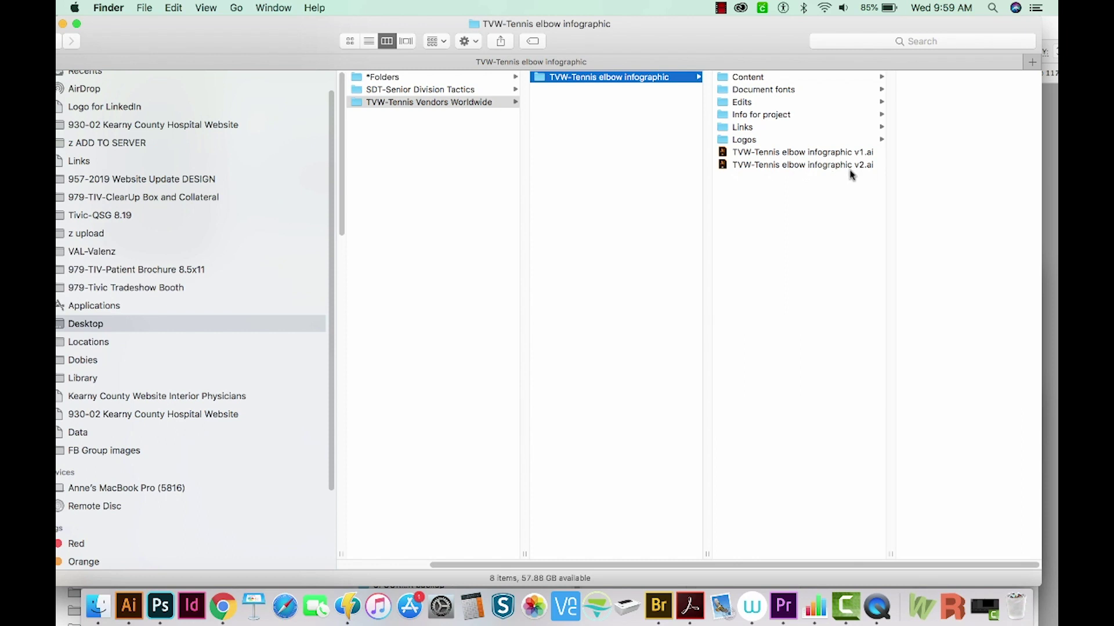
- Open the *Folders template and select all six subfolders with Cmd+A
{"action": "scroll", "coordinate": [667, 222], "scroll_direction": "left", "scroll_amount": 2}
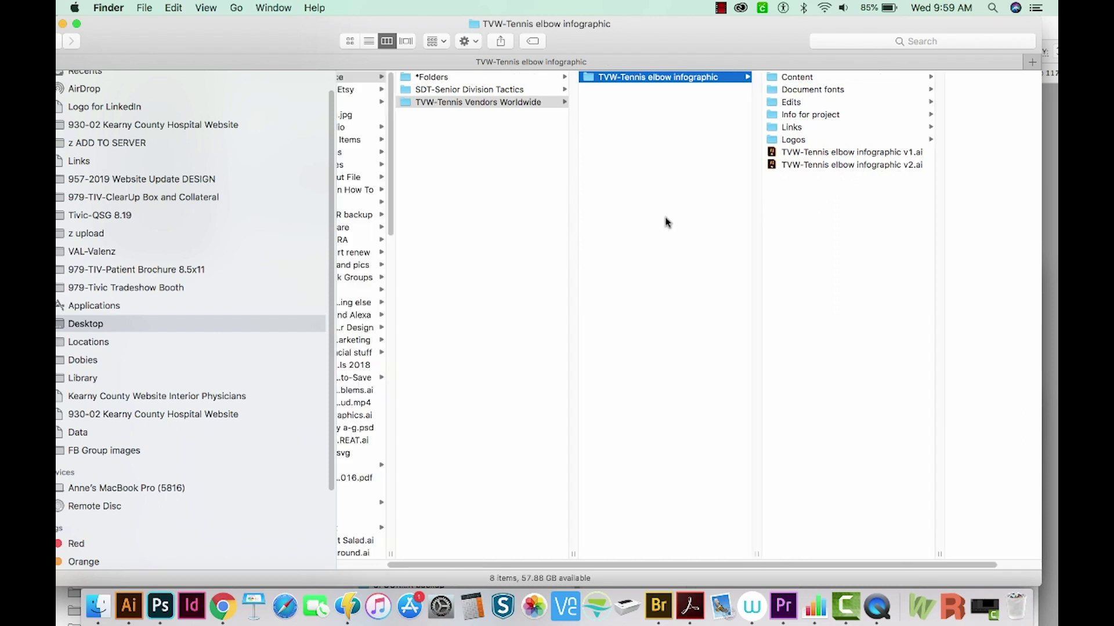
{"action": "scroll", "coordinate": [667, 222], "scroll_direction": "right", "scroll_amount": 1}
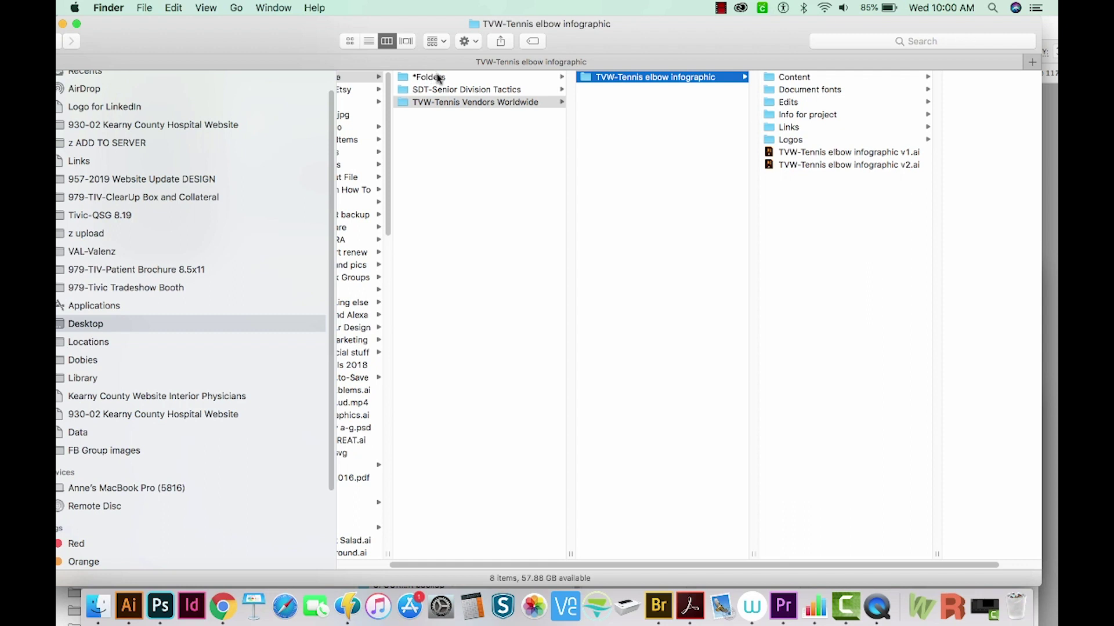
{"action": "left_click", "coordinate": [438, 78]}
{"action": "left_click", "coordinate": [636, 166]}
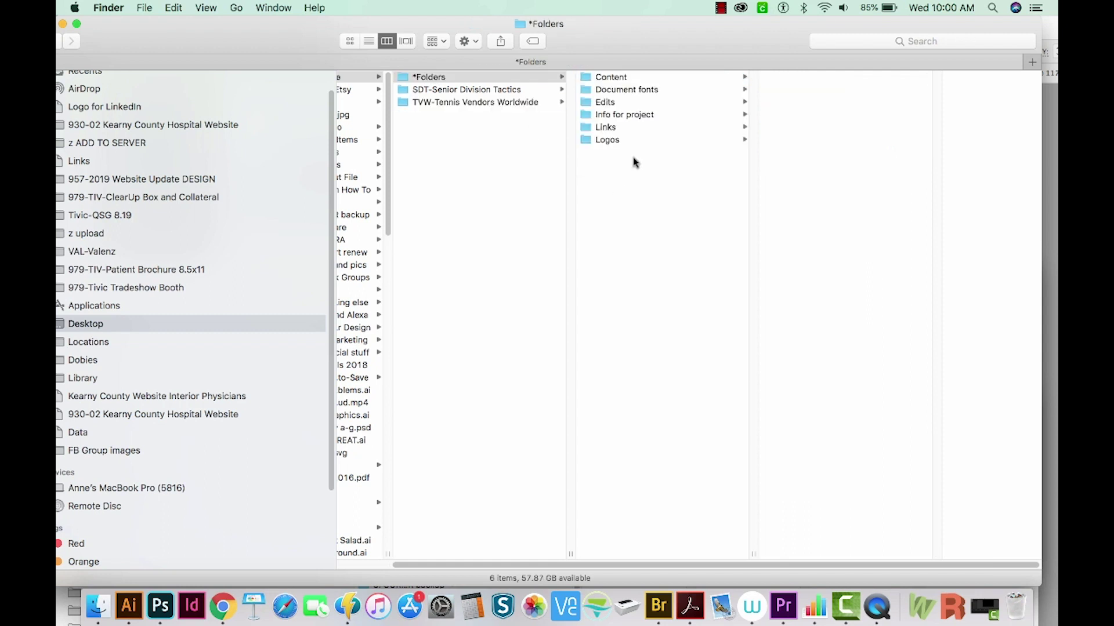
{"action": "key", "text": "super+a"}
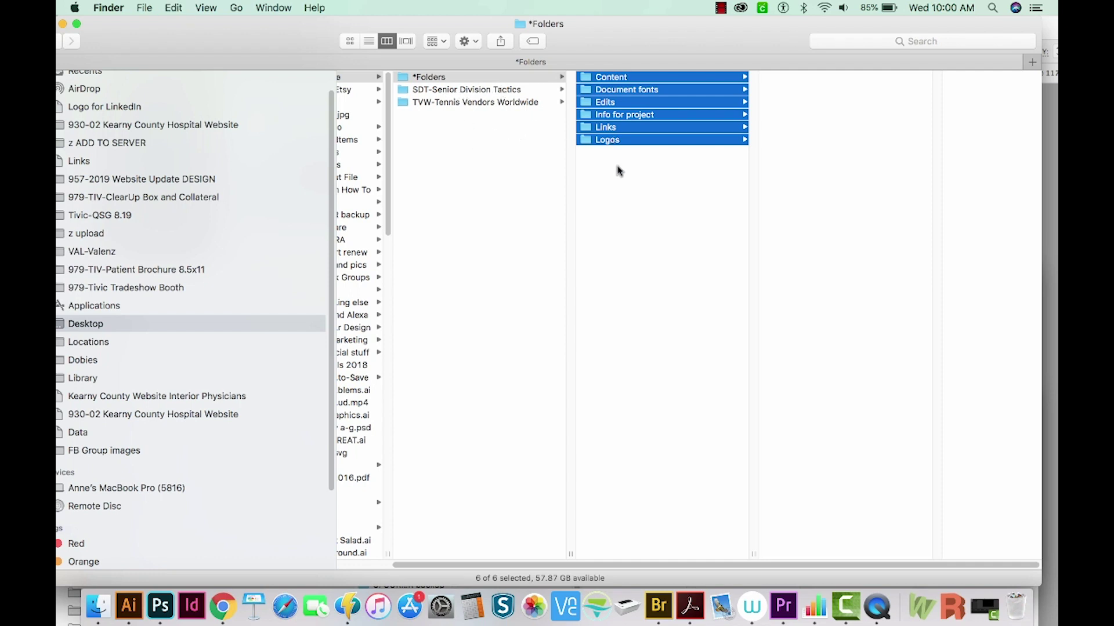
- Create folder 'TVW-So and so whitepaper' in TVW-Tennis Vendors Worldwide and paste the six template subfolders
{"action": "left_click", "coordinate": [494, 132]}
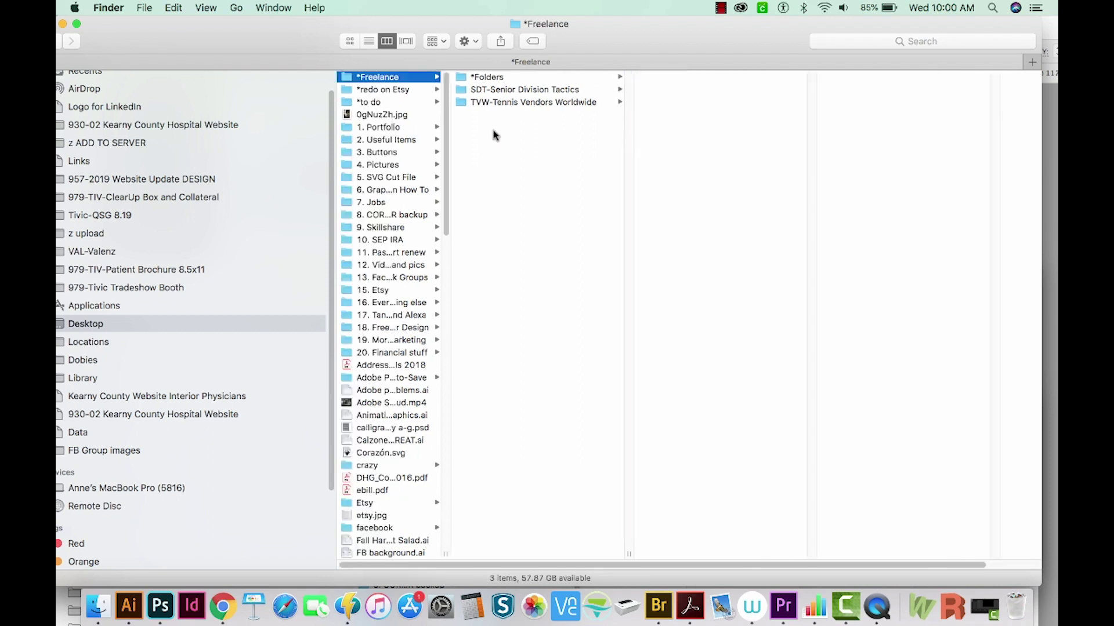
{"action": "left_click", "coordinate": [507, 103]}
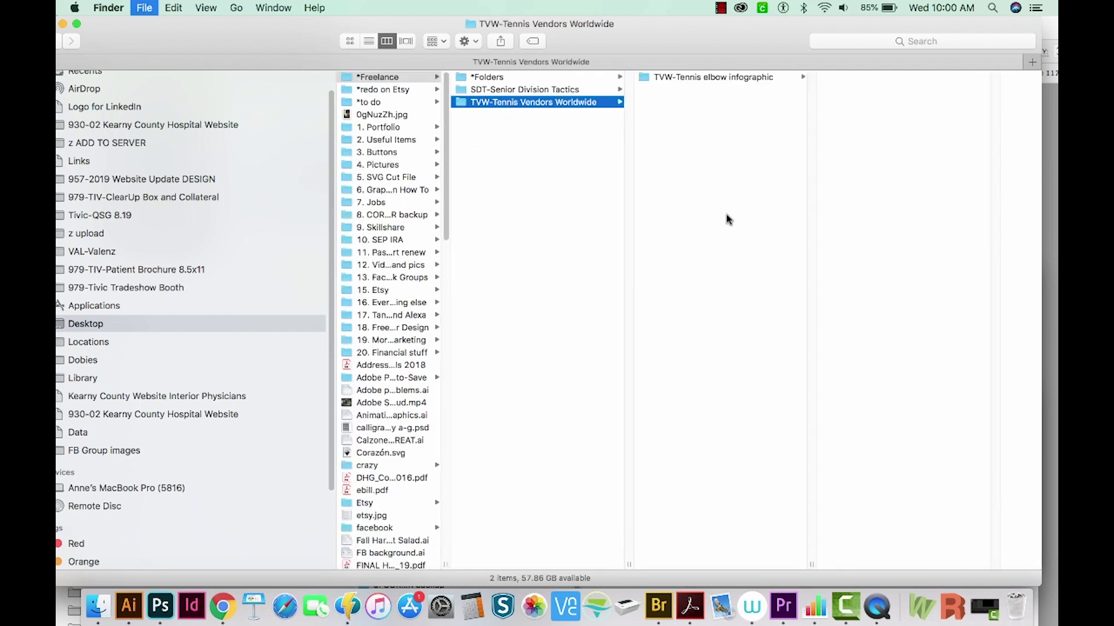
{"action": "key", "text": "super+shift+n"}
{"action": "type", "text": "TVW-So and so whitem"}
{"action": "key", "text": "BackSpace"}
{"action": "type", "text": "paper"}
{"action": "key", "text": "Return"}
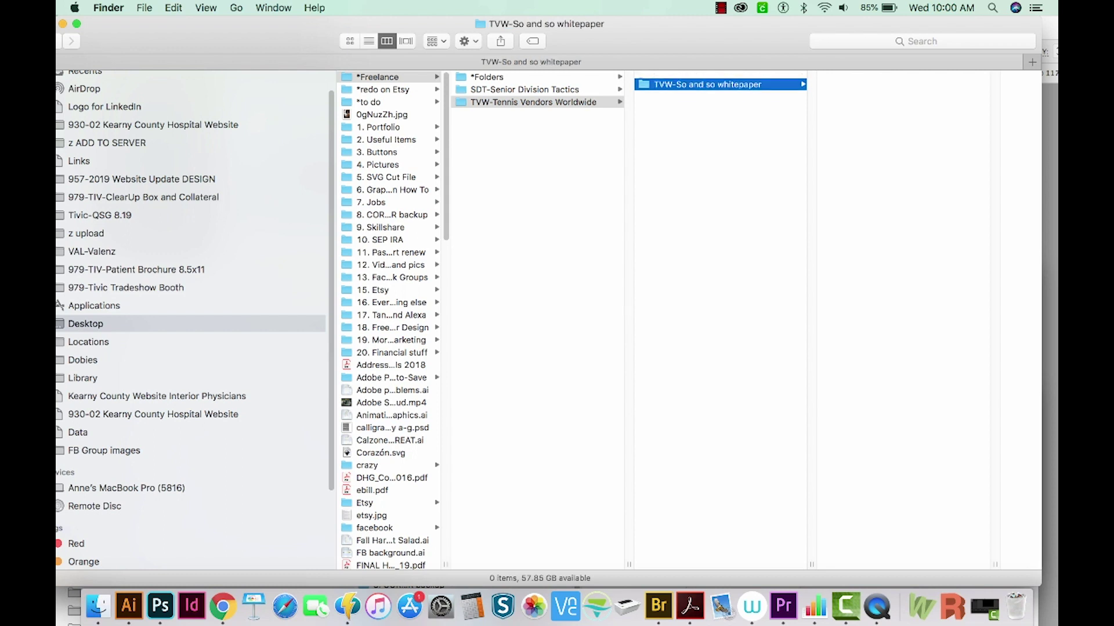
{"action": "key", "text": "super+v"}
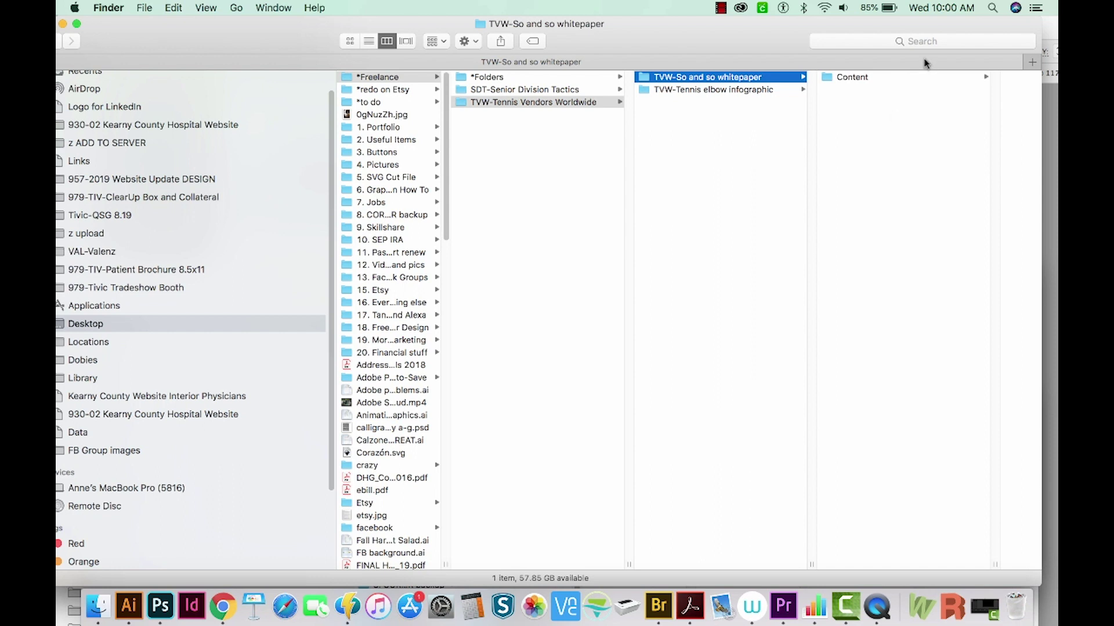
{"action": "left_click", "coordinate": [498, 77]}
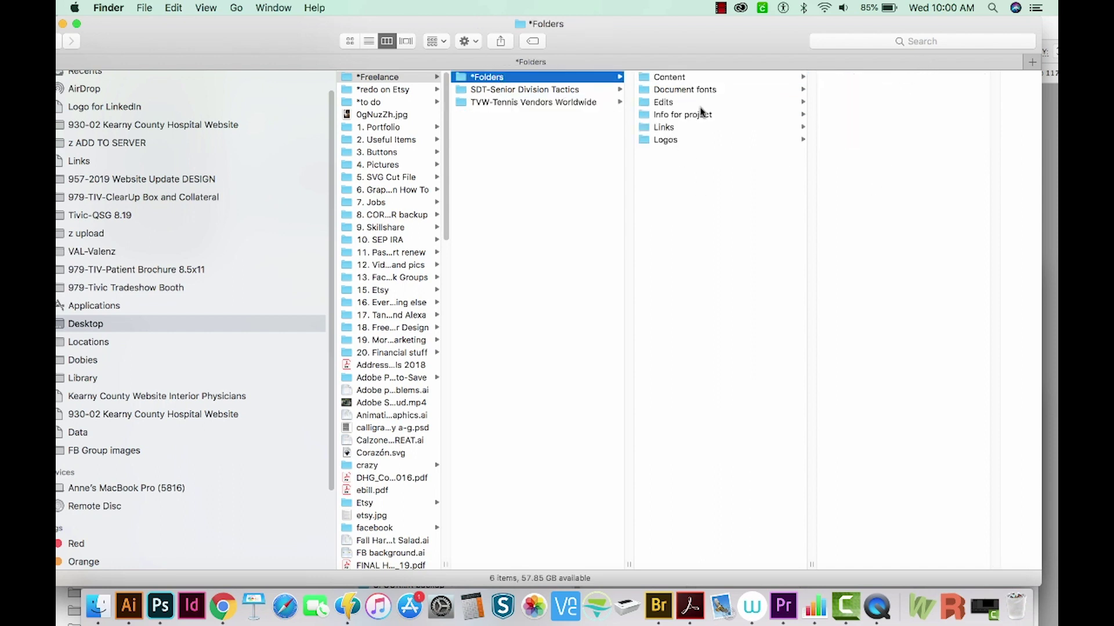